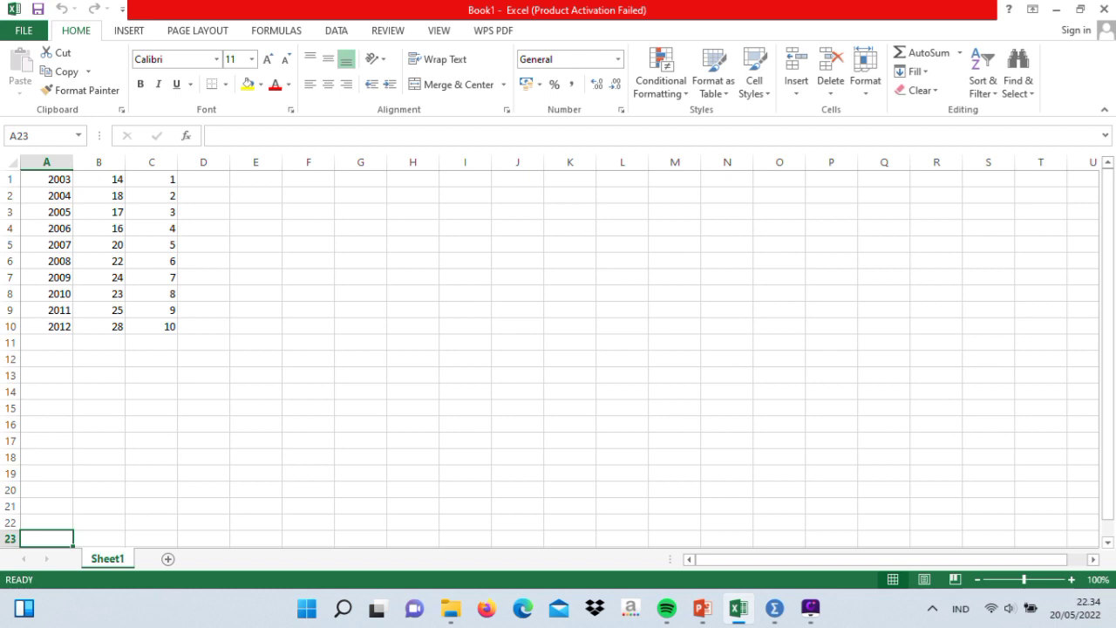
Step: Copy the worksheet's whole data range A1:C10
{"action": "key", "text": "ctrl+Home"}
{"action": "key", "text": "ctrl+shift+End"}
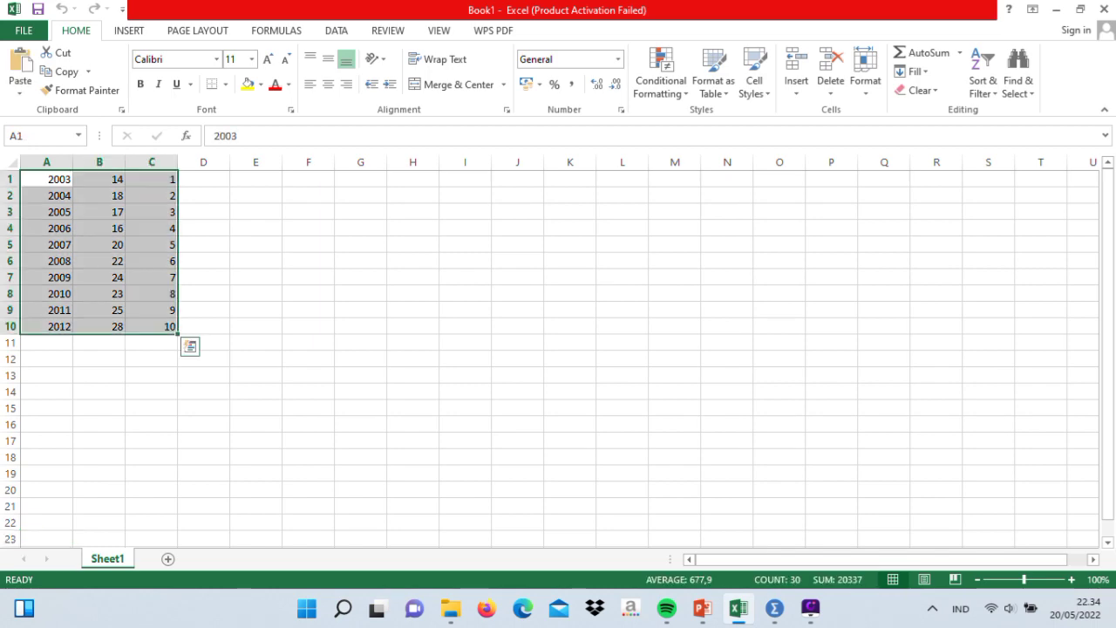
{"action": "left_click", "coordinate": [61, 72]}
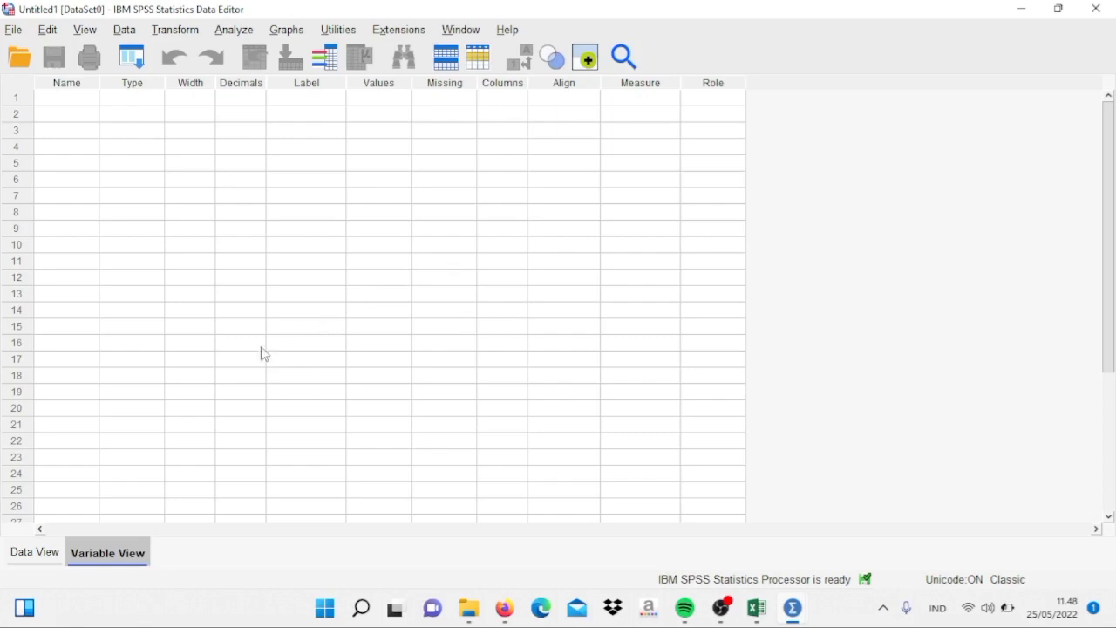
Step: Paste the copied data into the SPSS Data View, starting at the first cell of row 1
{"action": "left_click", "coordinate": [39, 558]}
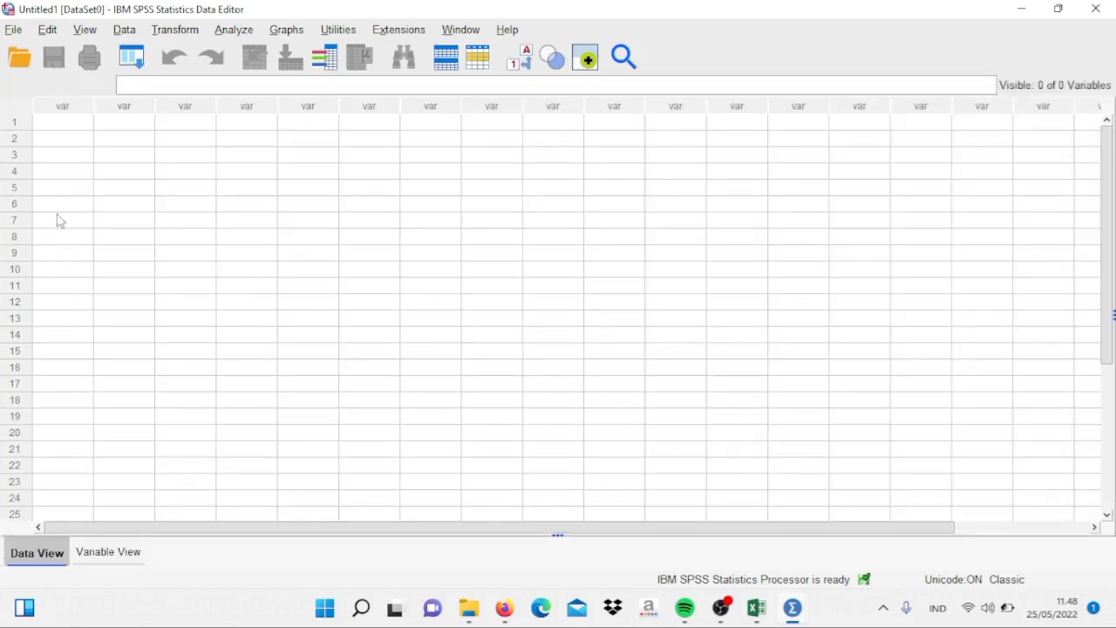
{"action": "left_click", "coordinate": [60, 129]}
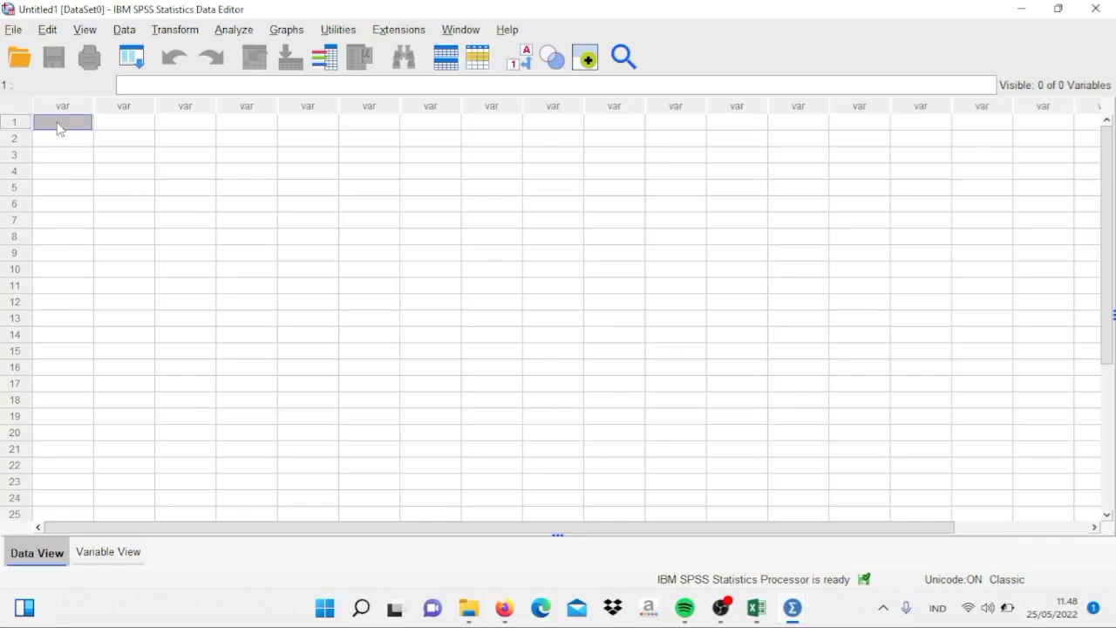
{"action": "left_click", "coordinate": [56, 121]}
{"action": "key", "text": "ctrl+v"}
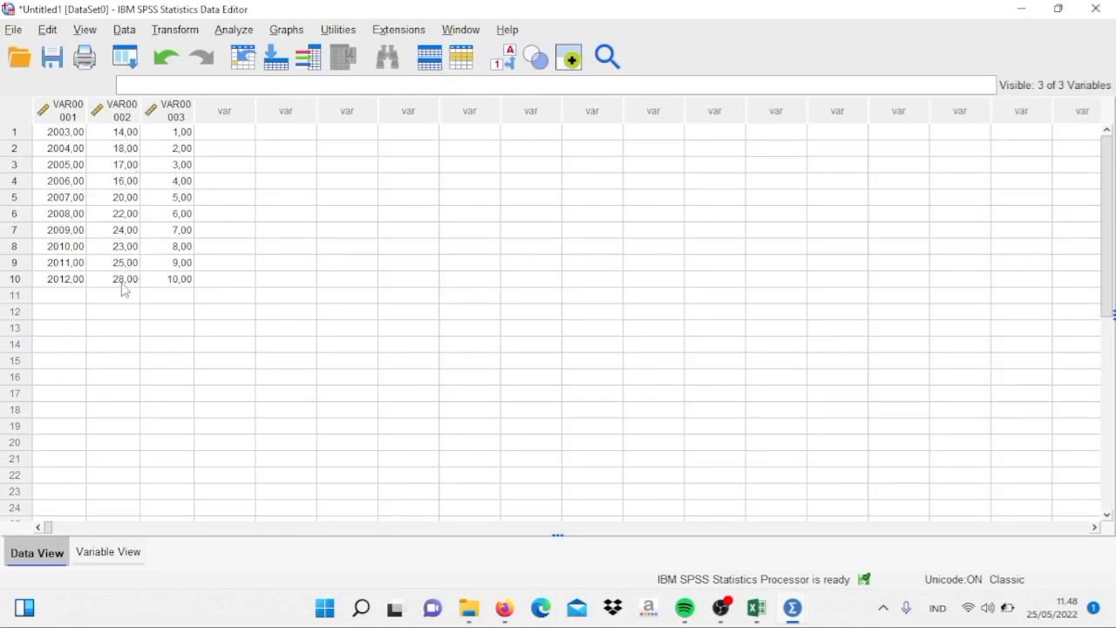
Step: Rename the three variables, in order, as TAHUN, PENJUALAN and T
{"action": "left_click", "coordinate": [99, 553]}
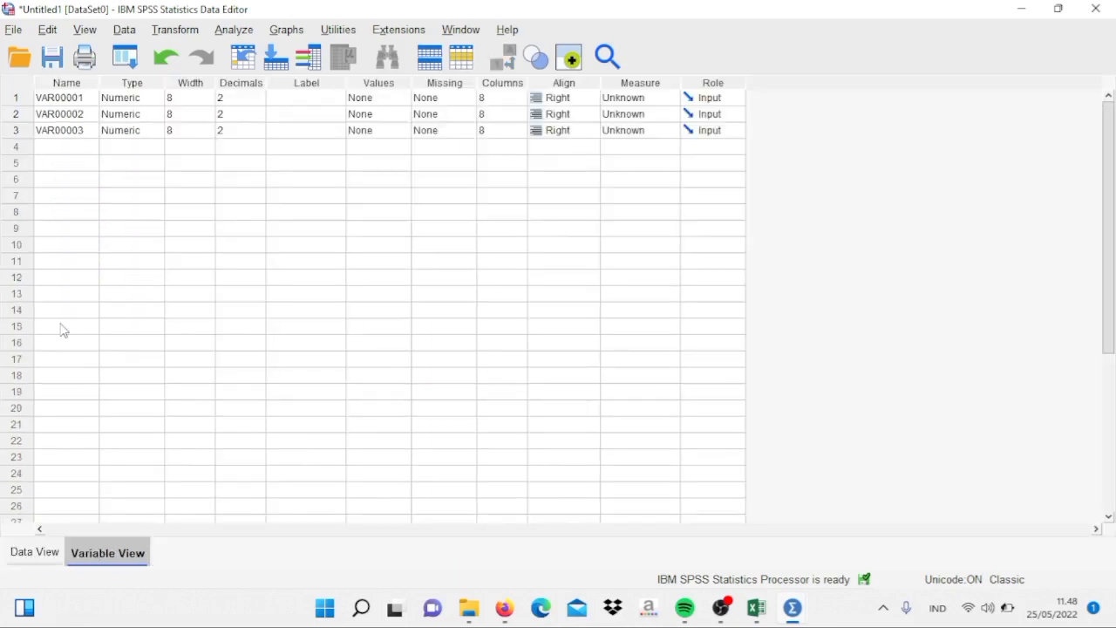
{"action": "left_click", "coordinate": [81, 98]}
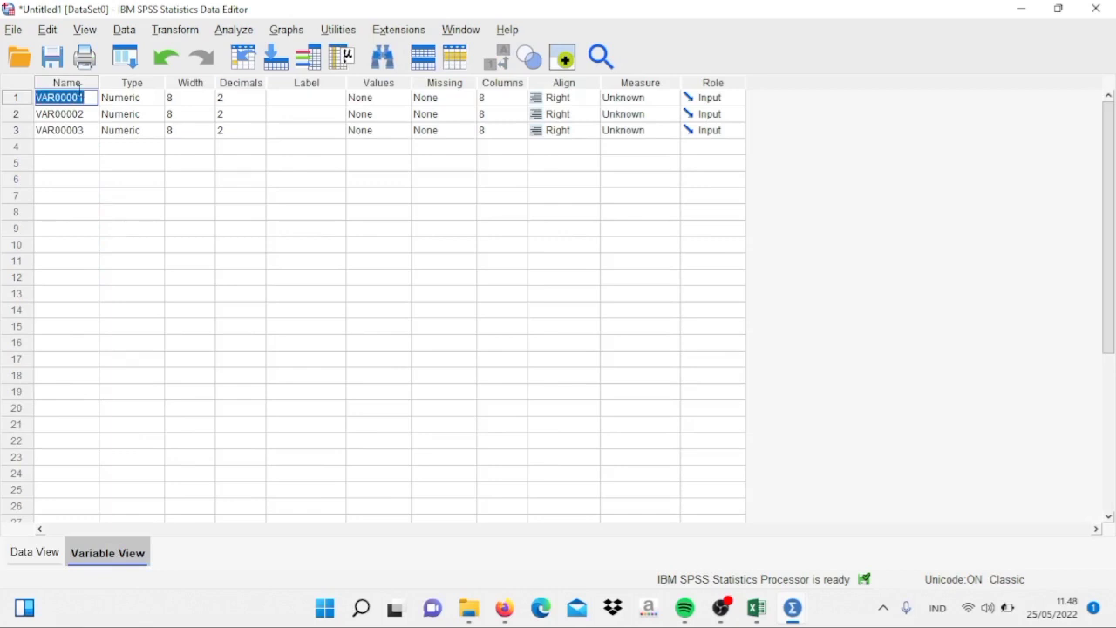
{"action": "key", "text": "BackSpace"}
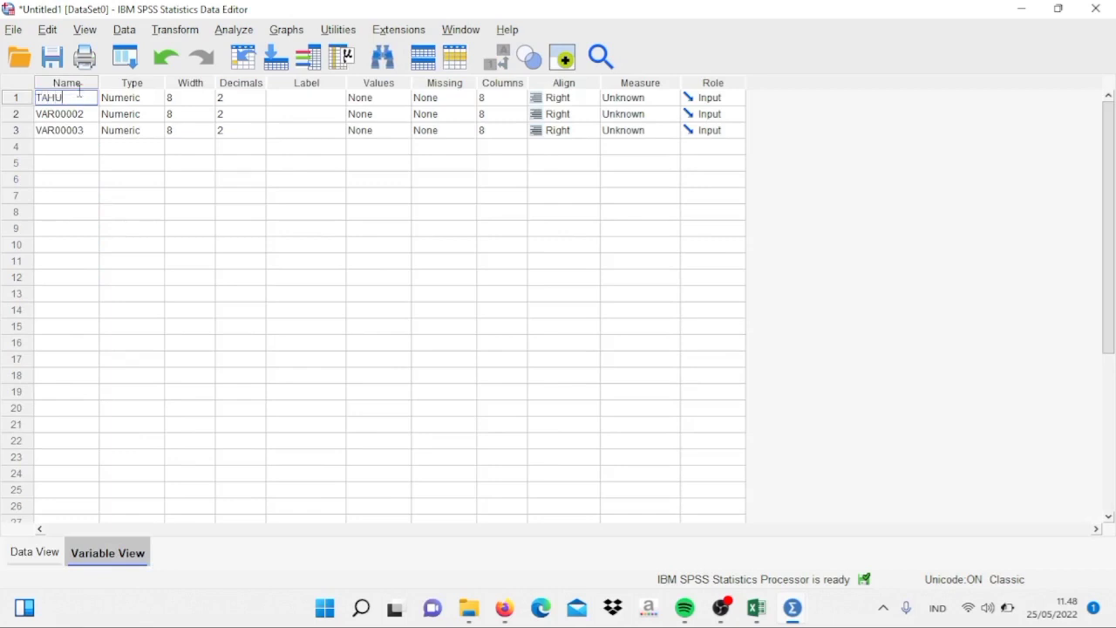
{"action": "type", "text": "TAHUN"}
{"action": "left_click", "coordinate": [73, 114]}
{"action": "key", "text": "BackSpace"}
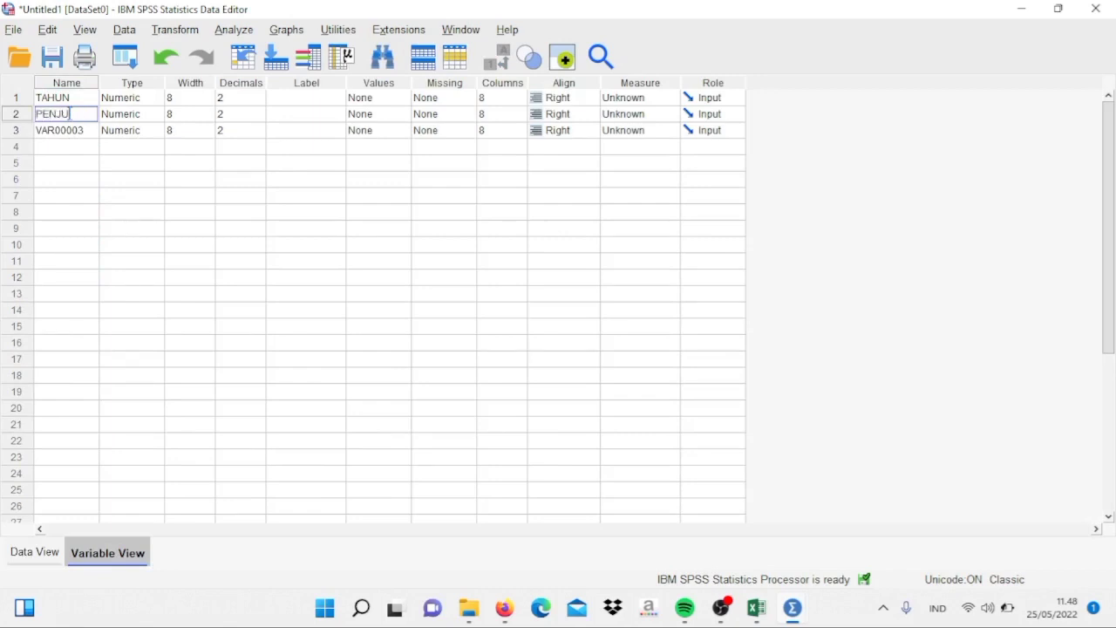
{"action": "left_click", "coordinate": [73, 130]}
{"action": "key", "text": "BackSpace"}
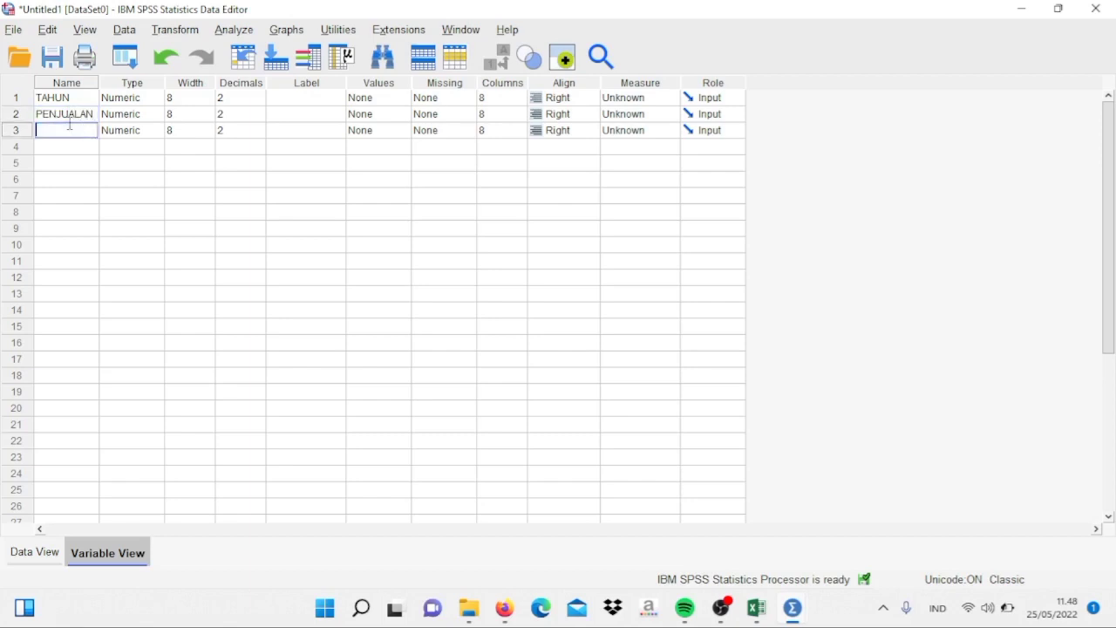
Step: Set the decimals of TAHUN, PENJUALAN and T to 0
{"action": "left_click", "coordinate": [249, 99]}
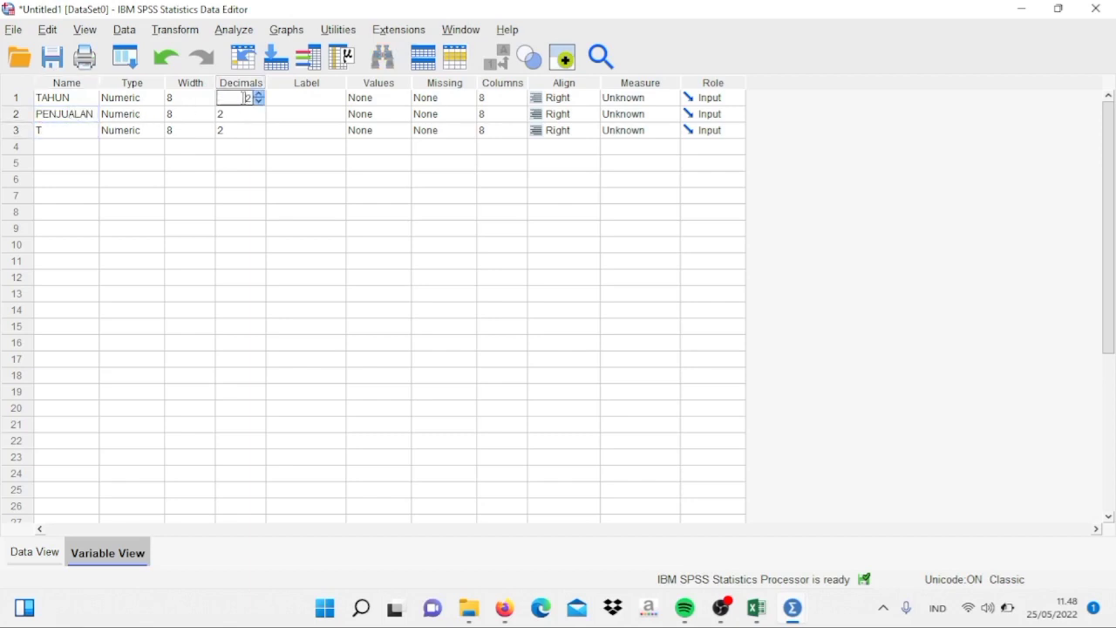
{"action": "left_click", "coordinate": [265, 120]}
{"action": "left_click", "coordinate": [264, 121]}
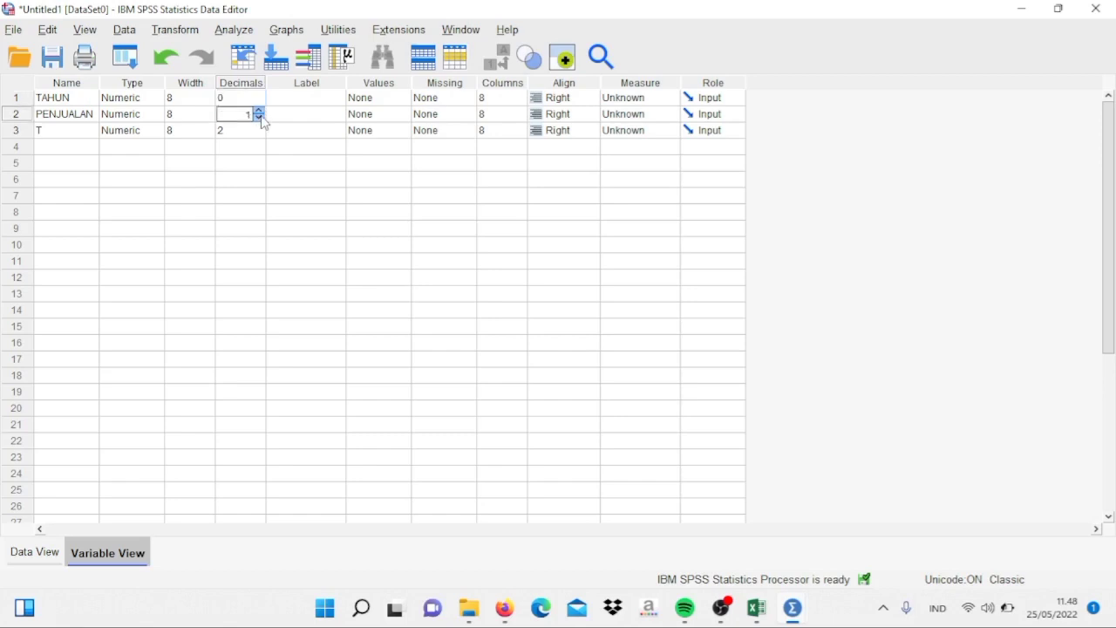
{"action": "left_click", "coordinate": [259, 130]}
{"action": "left_click", "coordinate": [259, 128]}
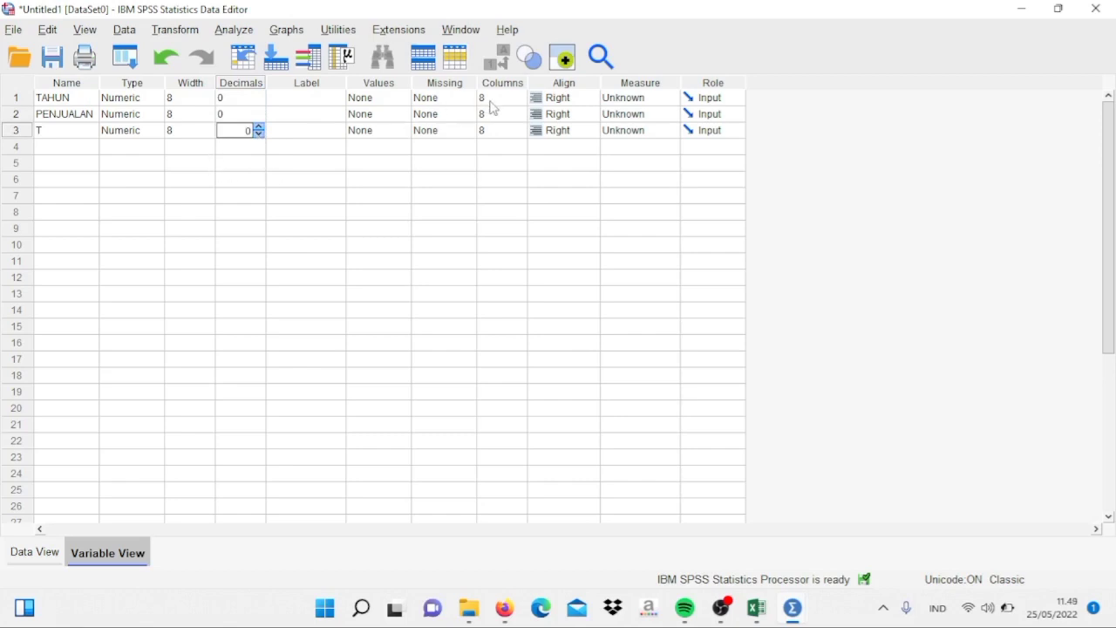
Step: Set the measurement level of TAHUN and PENJUALAN to Scale and of T to Nominal
{"action": "left_click", "coordinate": [623, 100]}
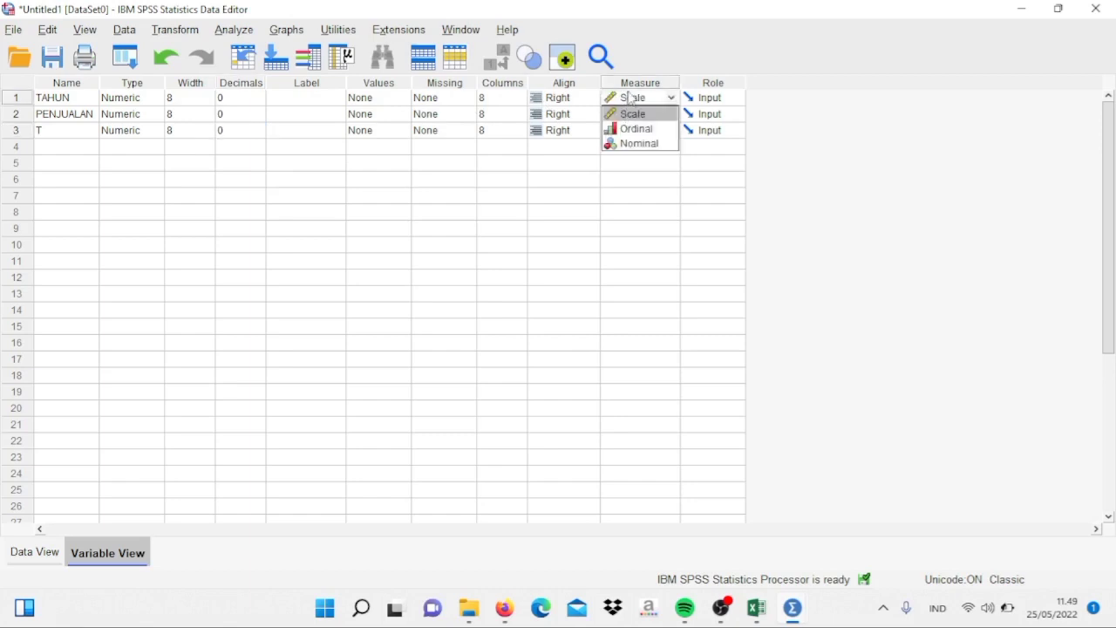
{"action": "left_click", "coordinate": [628, 113]}
{"action": "left_click", "coordinate": [630, 121]}
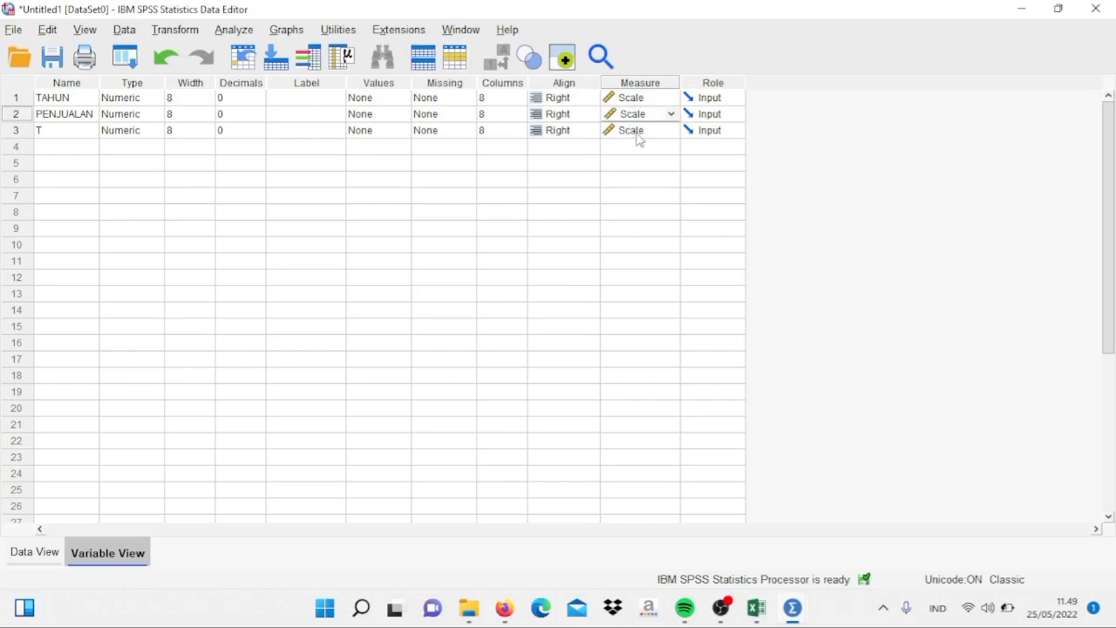
{"action": "left_click", "coordinate": [637, 131]}
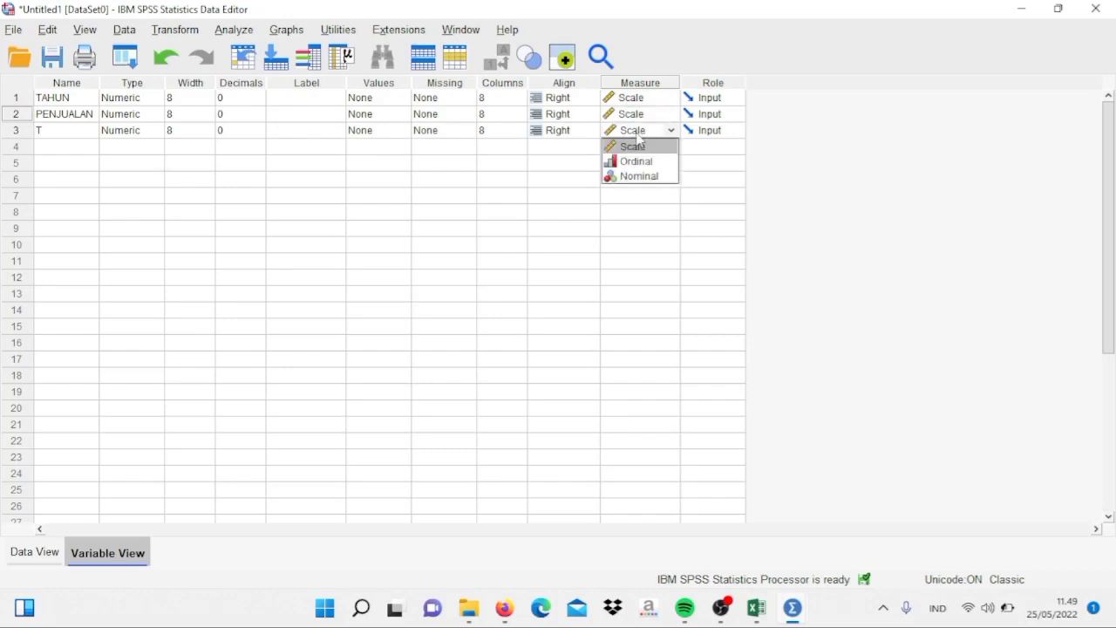
{"action": "left_click", "coordinate": [644, 176]}
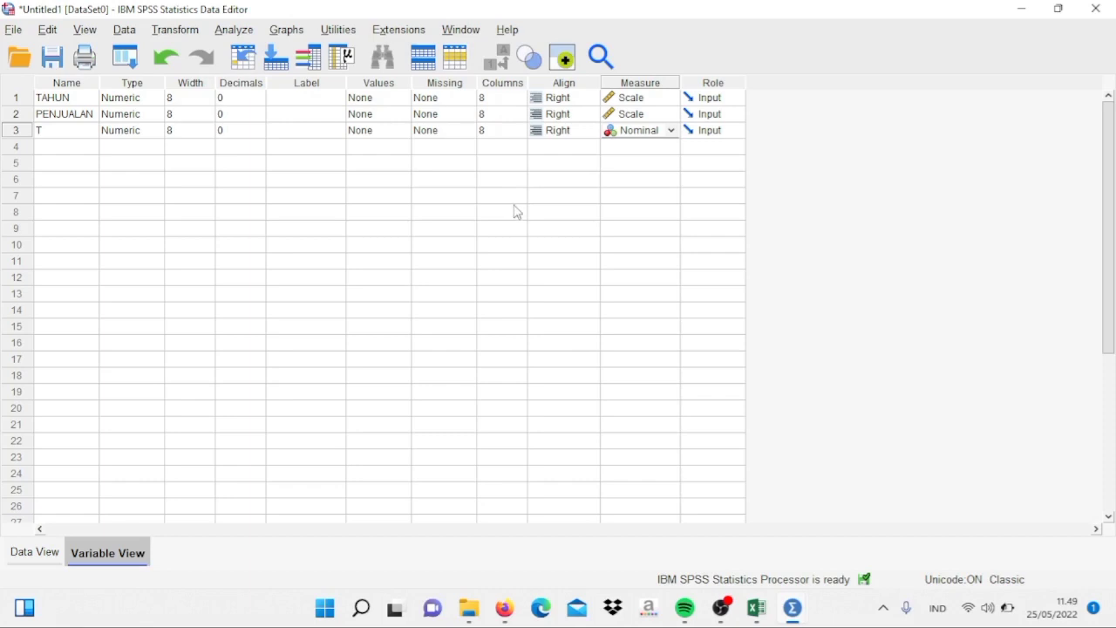
Step: Start defining a legacy simple line chart with values of individual cases as its data
{"action": "left_click", "coordinate": [287, 30]}
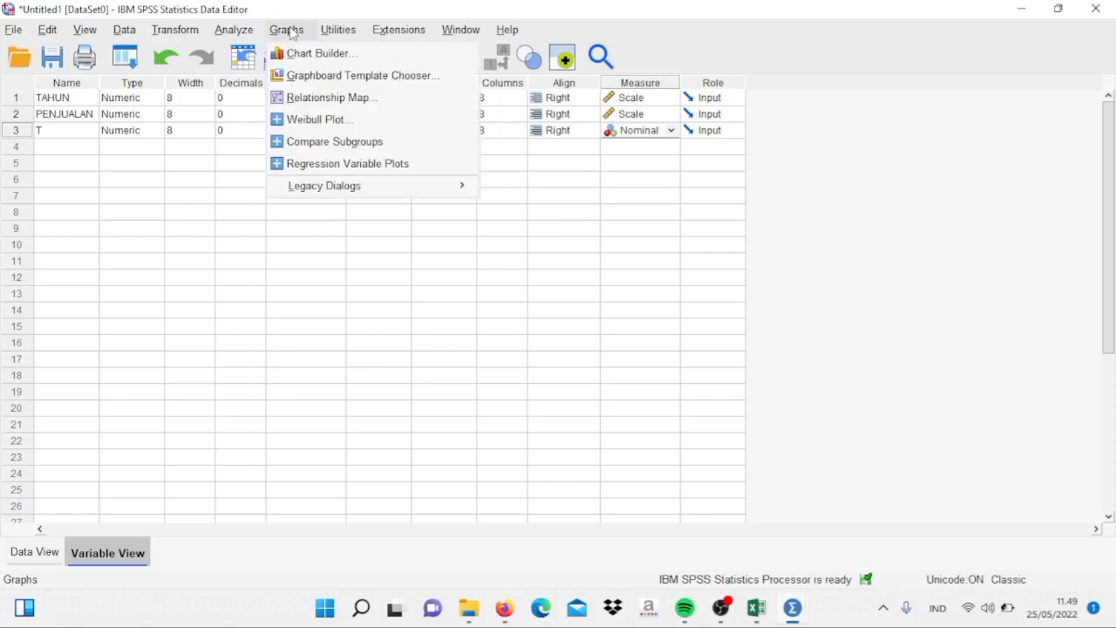
{"action": "mouse_move", "coordinate": [324, 194]}
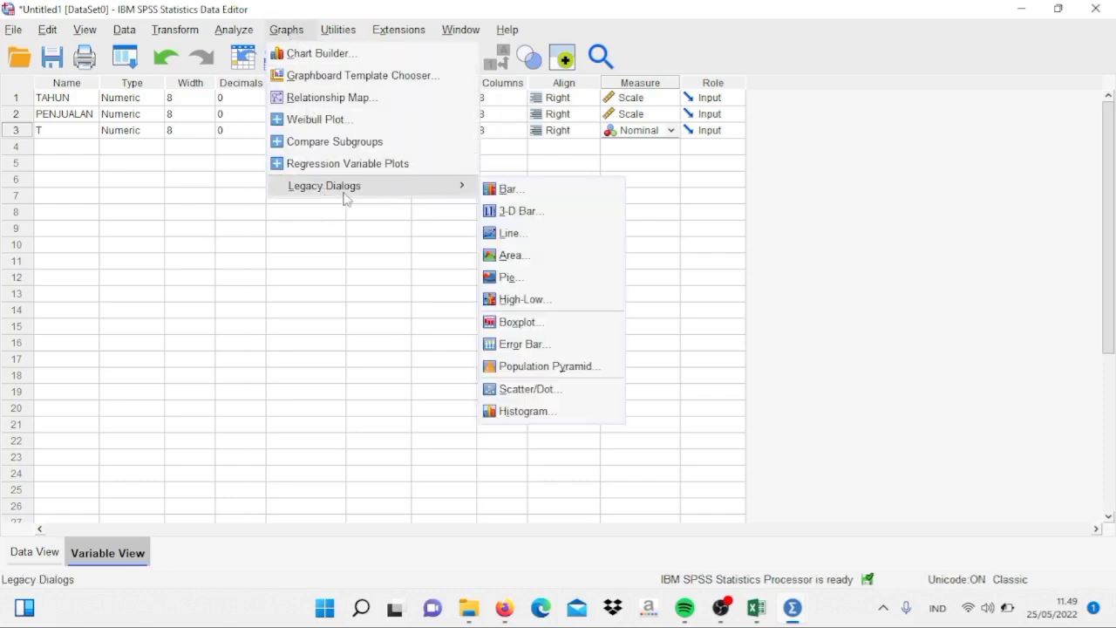
{"action": "left_click", "coordinate": [511, 236]}
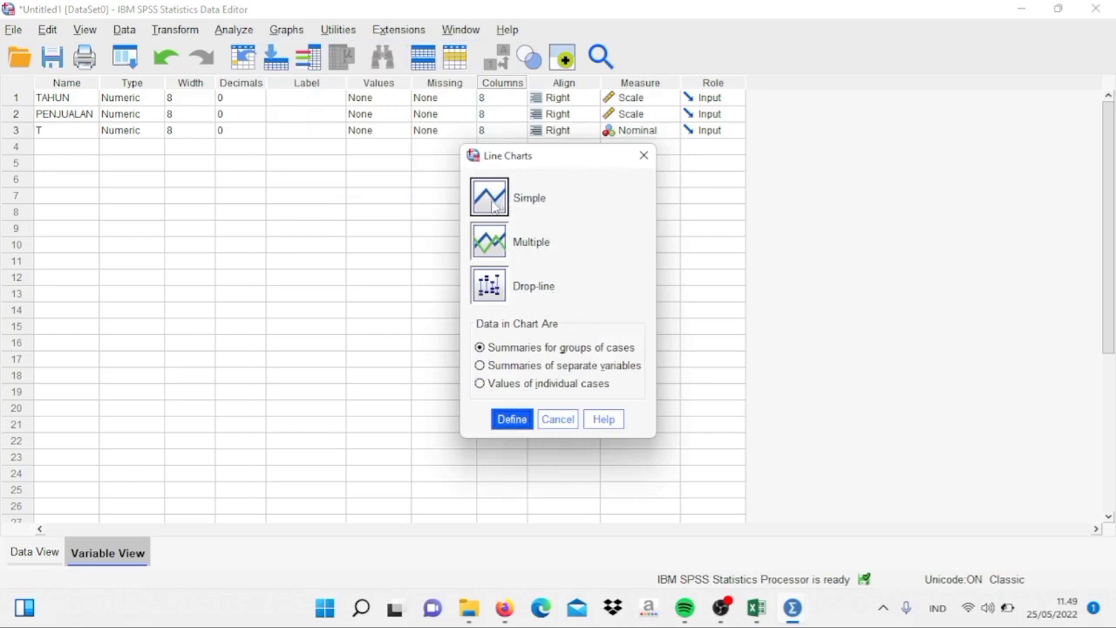
{"action": "left_click", "coordinate": [481, 385]}
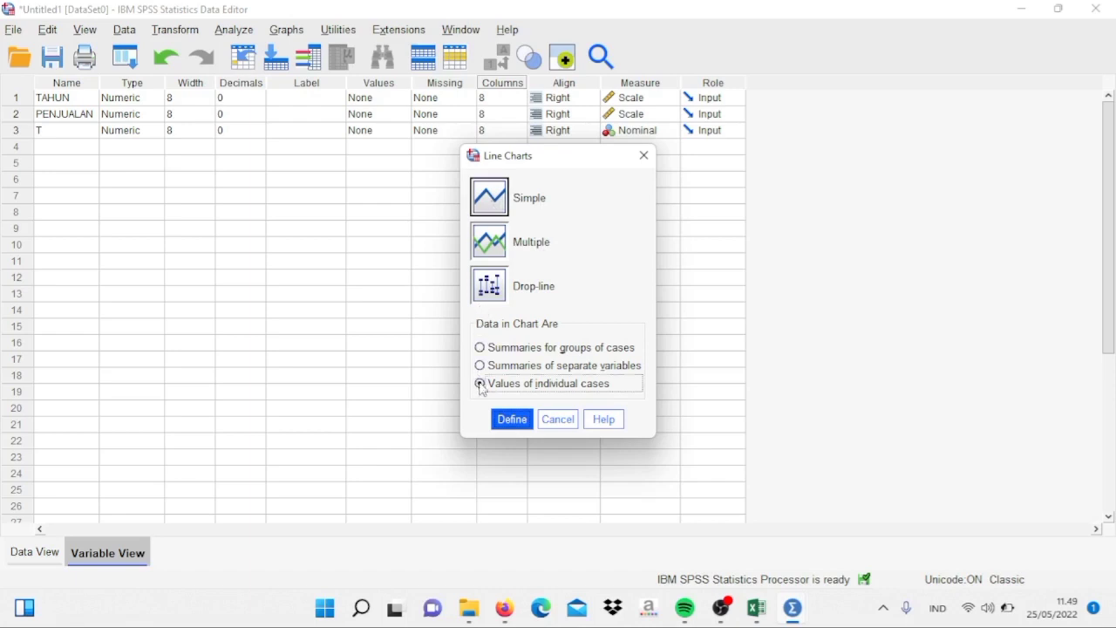
{"action": "left_click", "coordinate": [512, 422]}
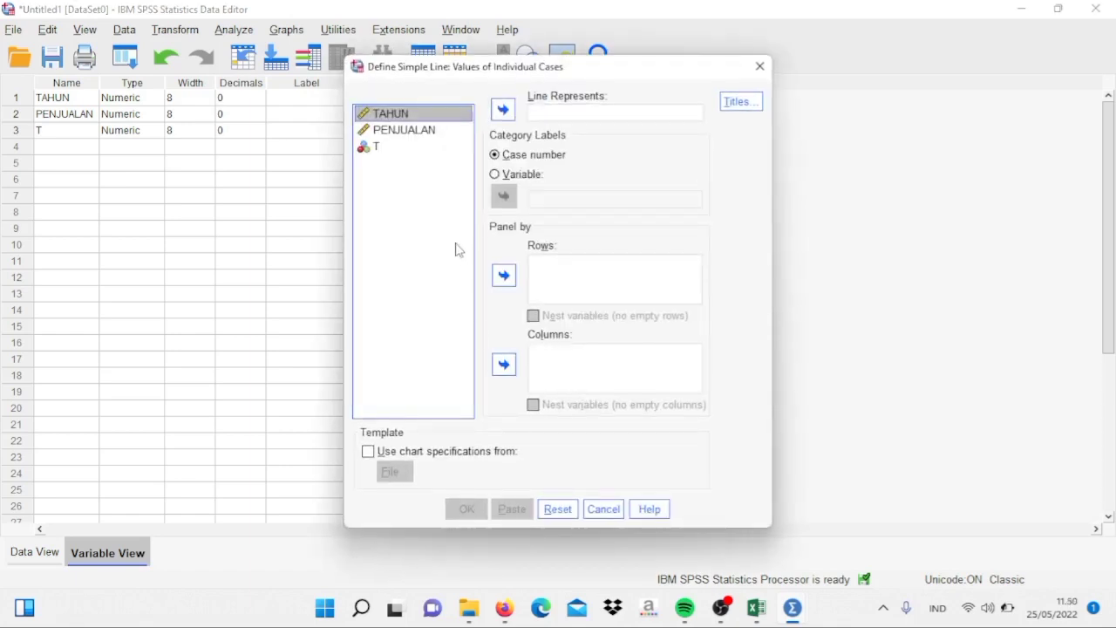
Step: Generate the line chart with PENJUALAN as the line variable, and select the chart in the output
{"action": "left_click", "coordinate": [423, 133]}
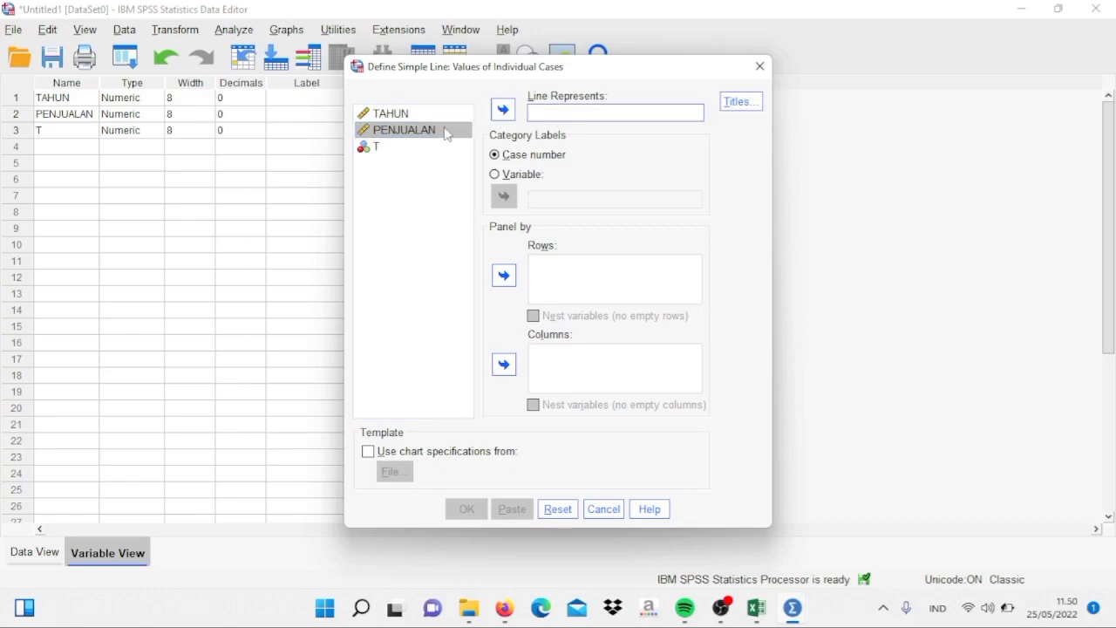
{"action": "left_click", "coordinate": [504, 110]}
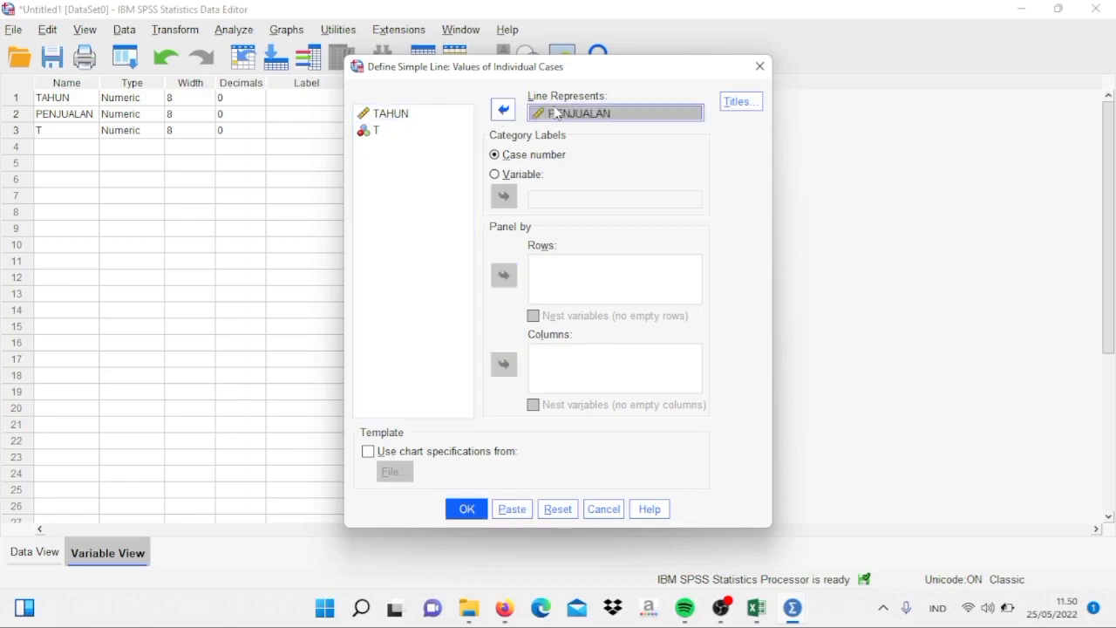
{"action": "left_click", "coordinate": [467, 509]}
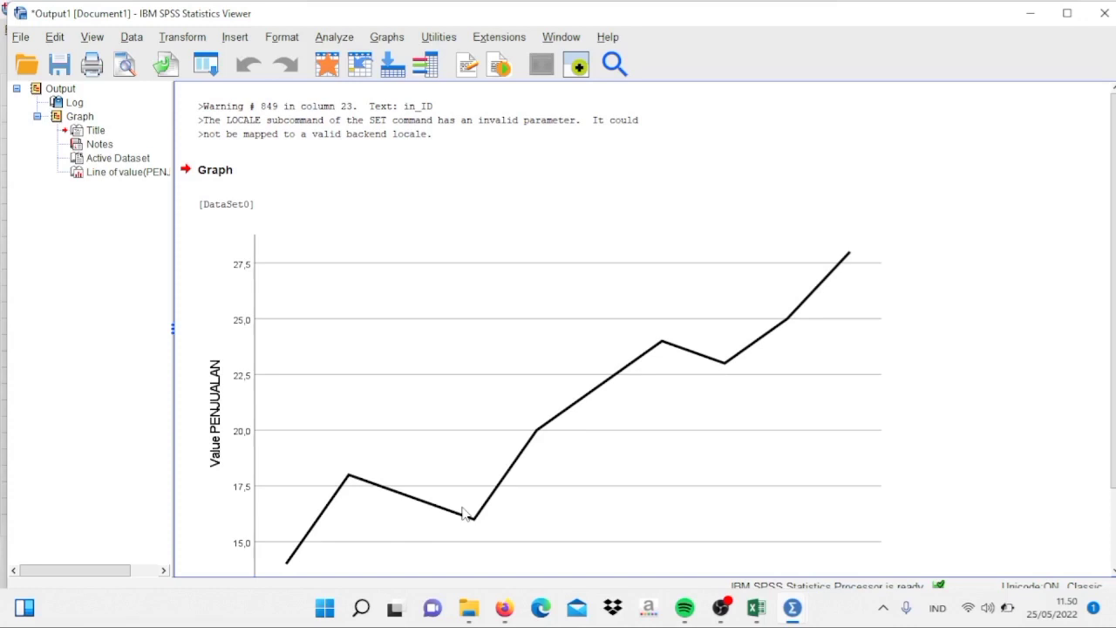
{"action": "left_click", "coordinate": [463, 512]}
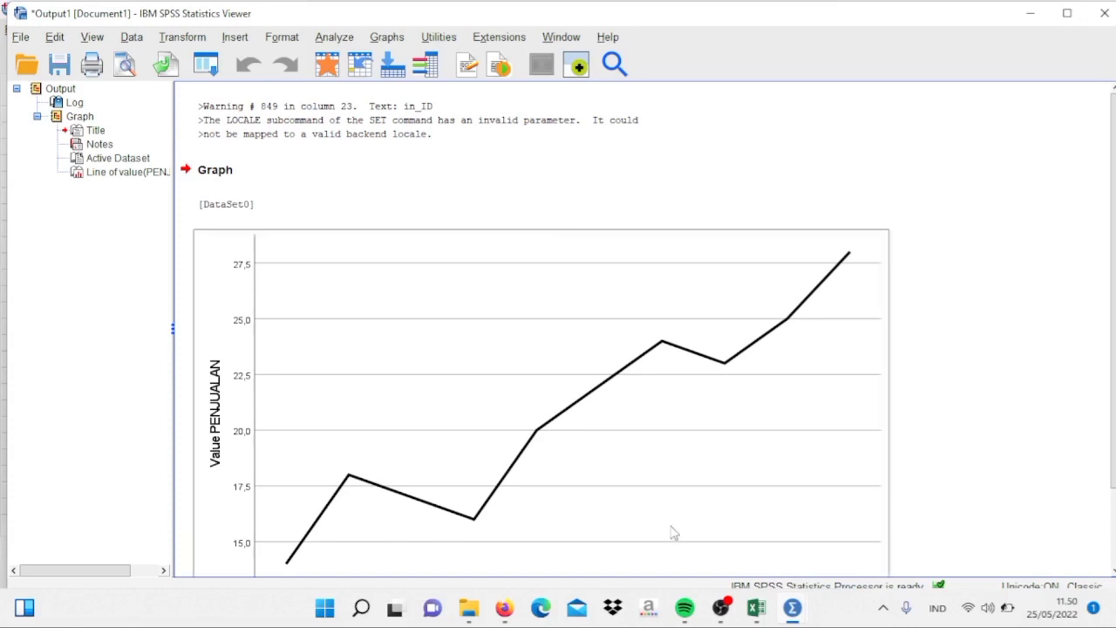
{"action": "left_click", "coordinate": [700, 356]}
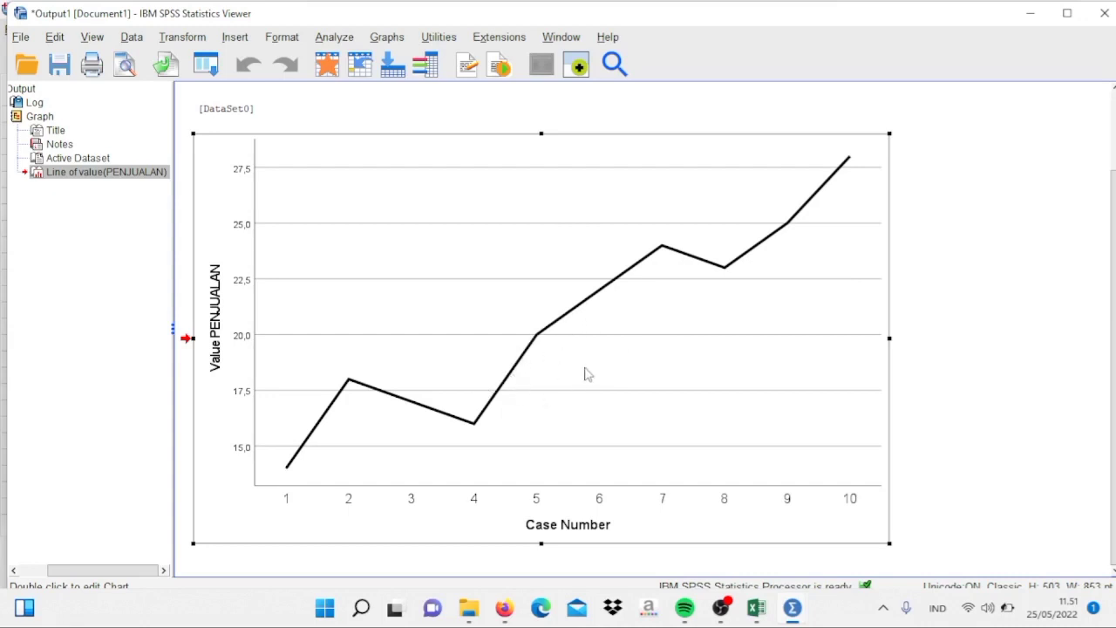
Step: Run a linear regression with PENJUALAN as the dependent variable and T as the independent variable, using the Enter method
{"action": "left_click", "coordinate": [332, 38]}
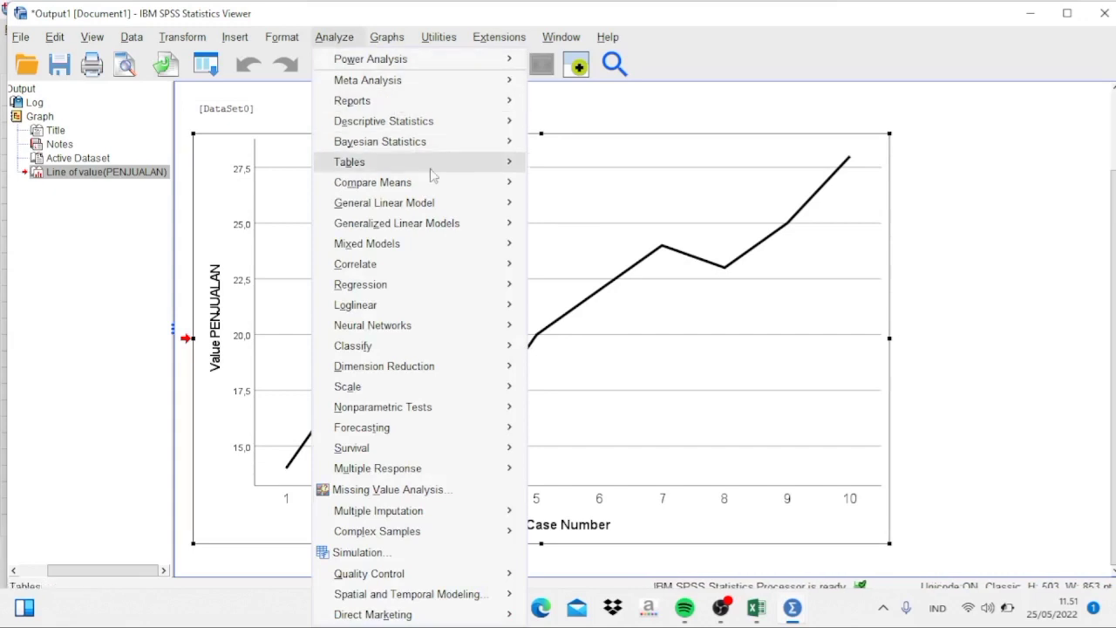
{"action": "mouse_move", "coordinate": [484, 283]}
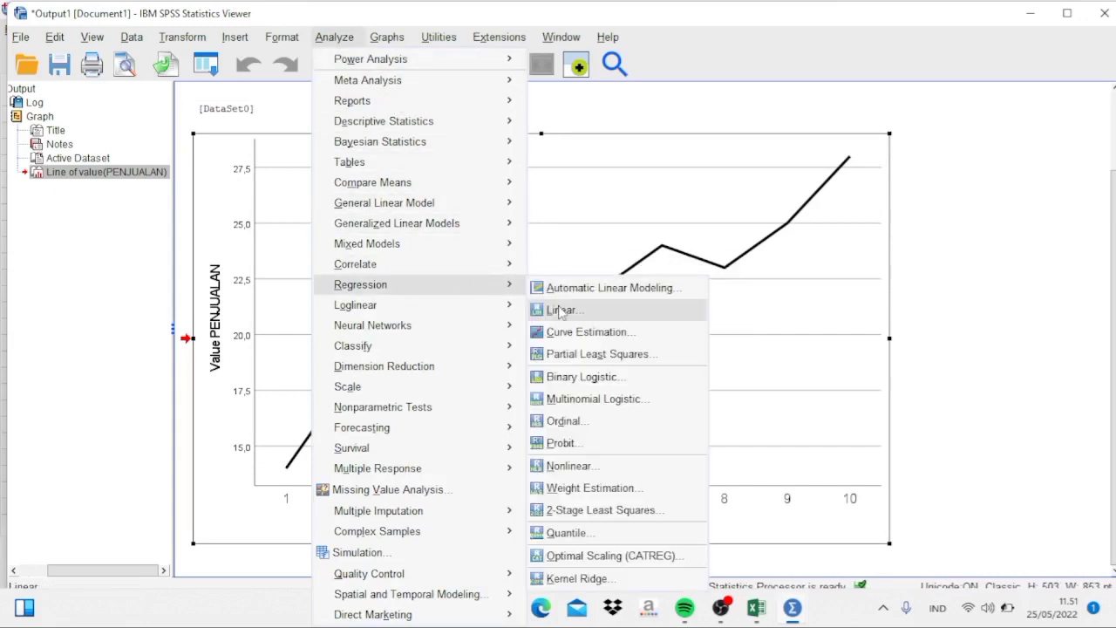
{"action": "left_click", "coordinate": [561, 313]}
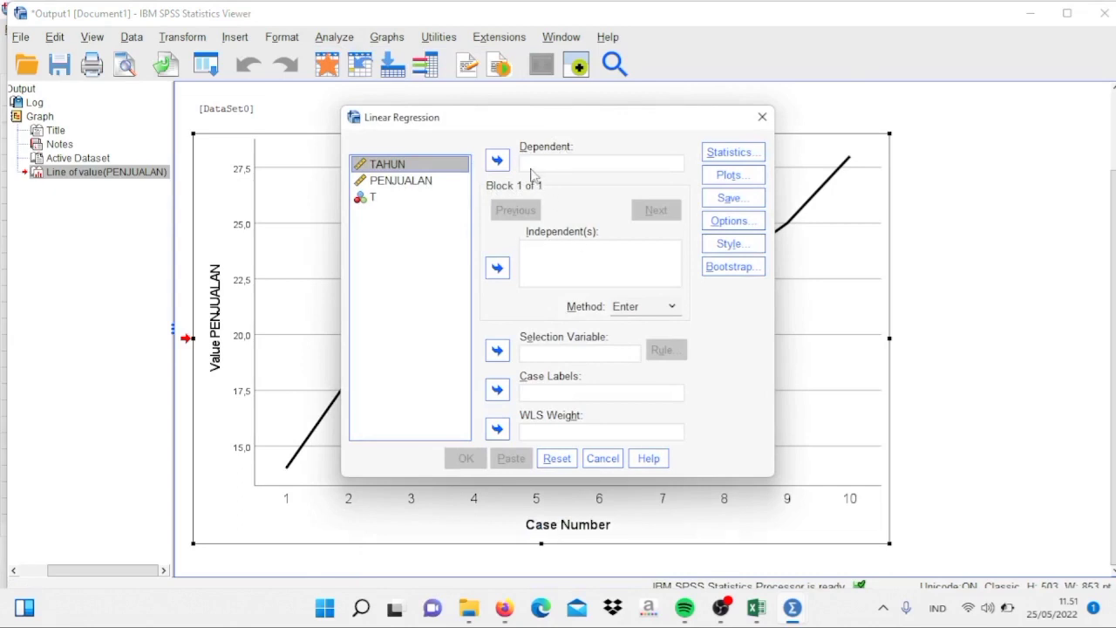
{"action": "left_click_drag", "start_coordinate": [401, 180], "coordinate": [526, 157]}
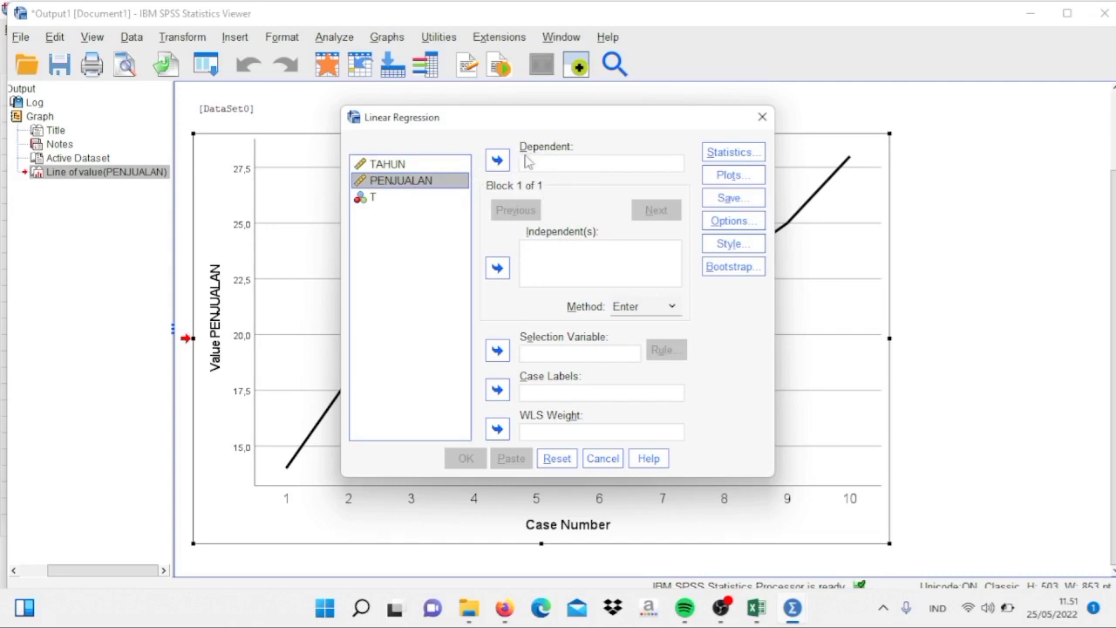
{"action": "left_click_drag", "start_coordinate": [425, 181], "coordinate": [543, 168]}
{"action": "left_click_drag", "start_coordinate": [382, 182], "coordinate": [538, 252]}
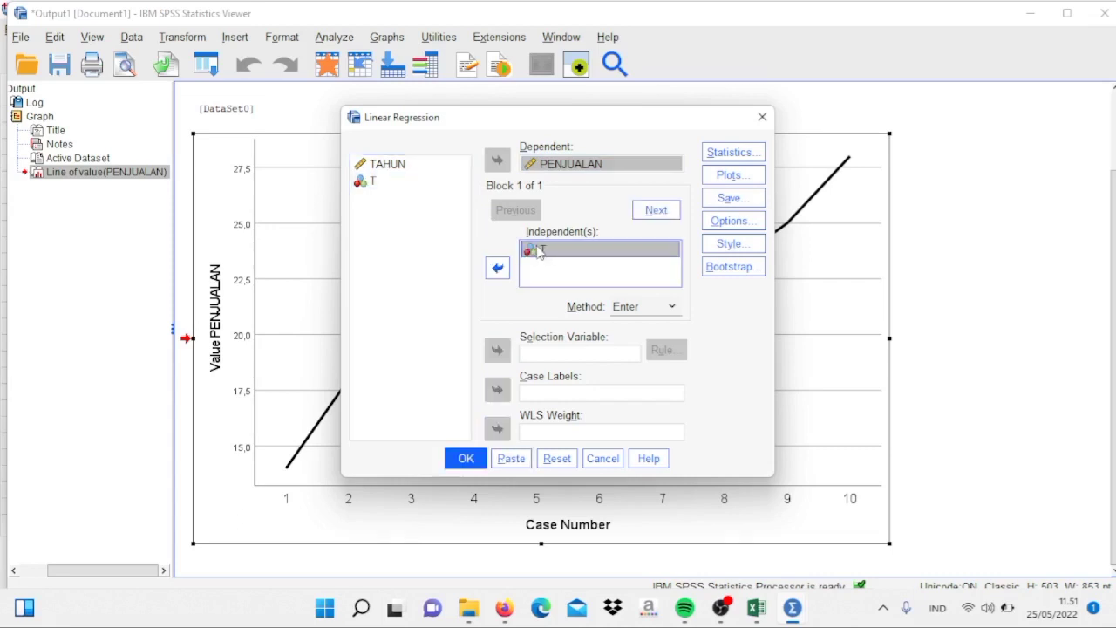
{"action": "left_click", "coordinate": [468, 459]}
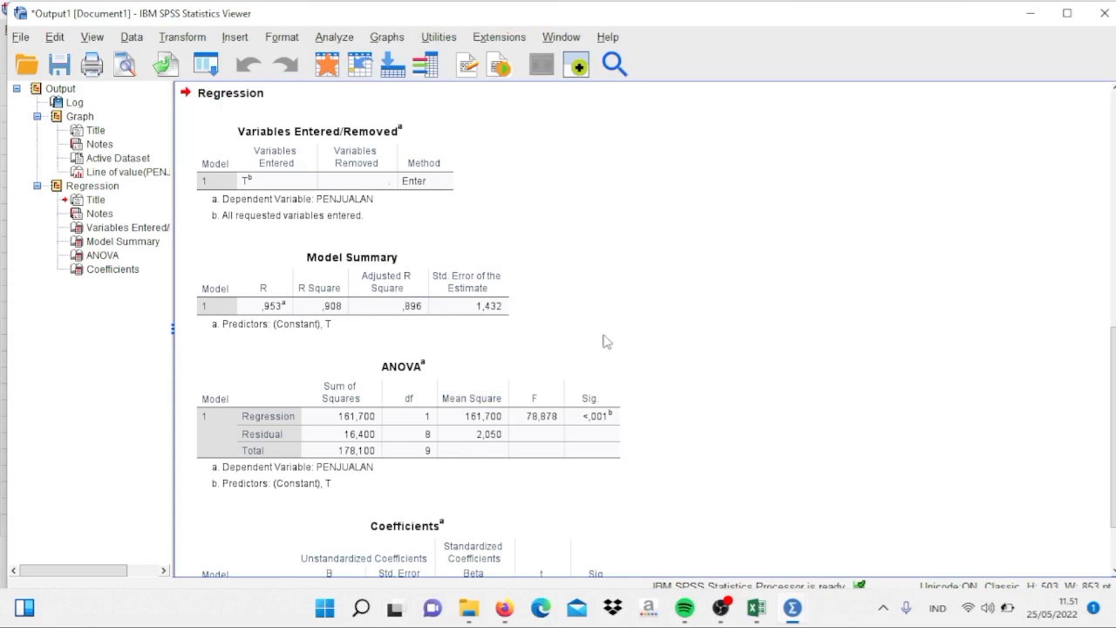
Step: Examine the regression output, especially the ANOVA and Coefficients tables, for the model's significance and the trend equation's coefficients
{"action": "key", "text": "Down"}
{"action": "key", "text": "Down"}
{"action": "key", "text": "Down"}
{"action": "key", "text": "Down"}
{"action": "key", "text": "Down"}
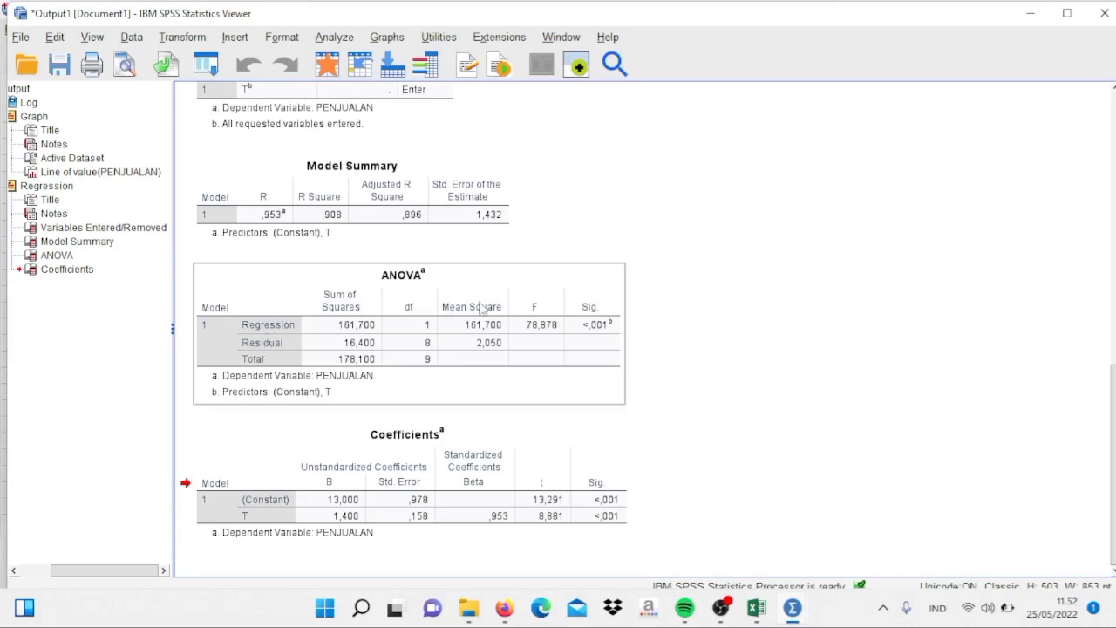
{"action": "left_click", "coordinate": [478, 354]}
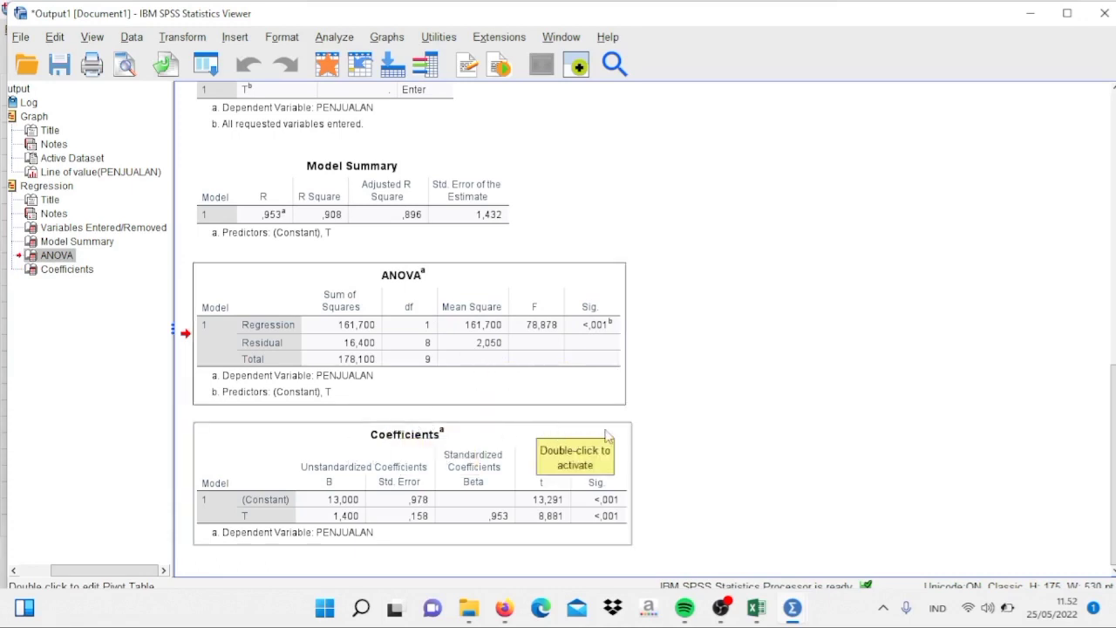
{"action": "left_click", "coordinate": [701, 446]}
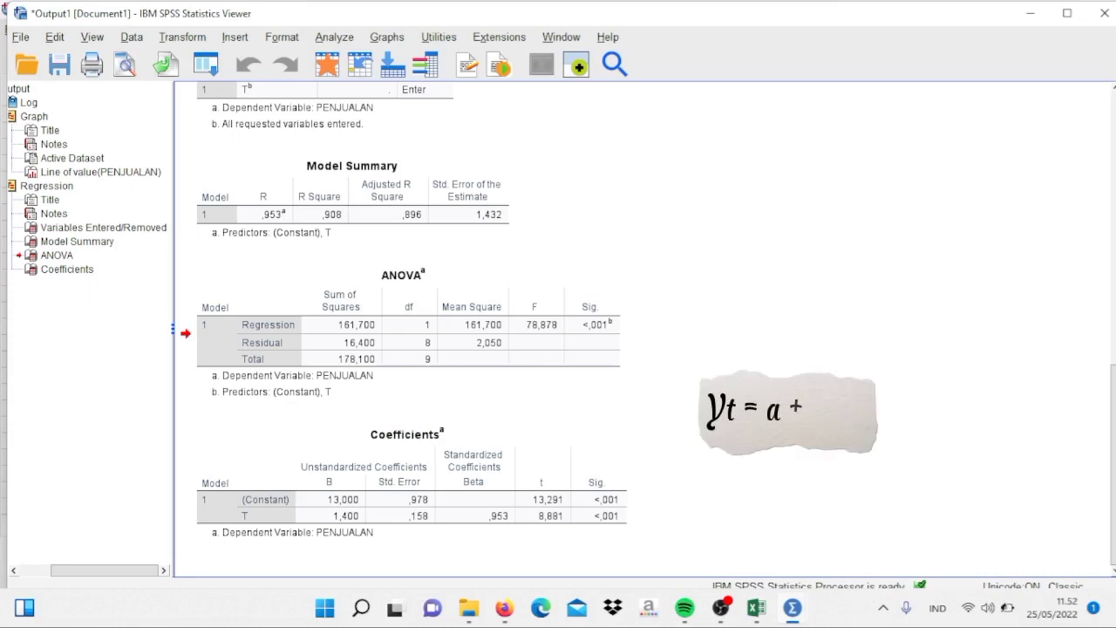
{"action": "left_click", "coordinate": [586, 477]}
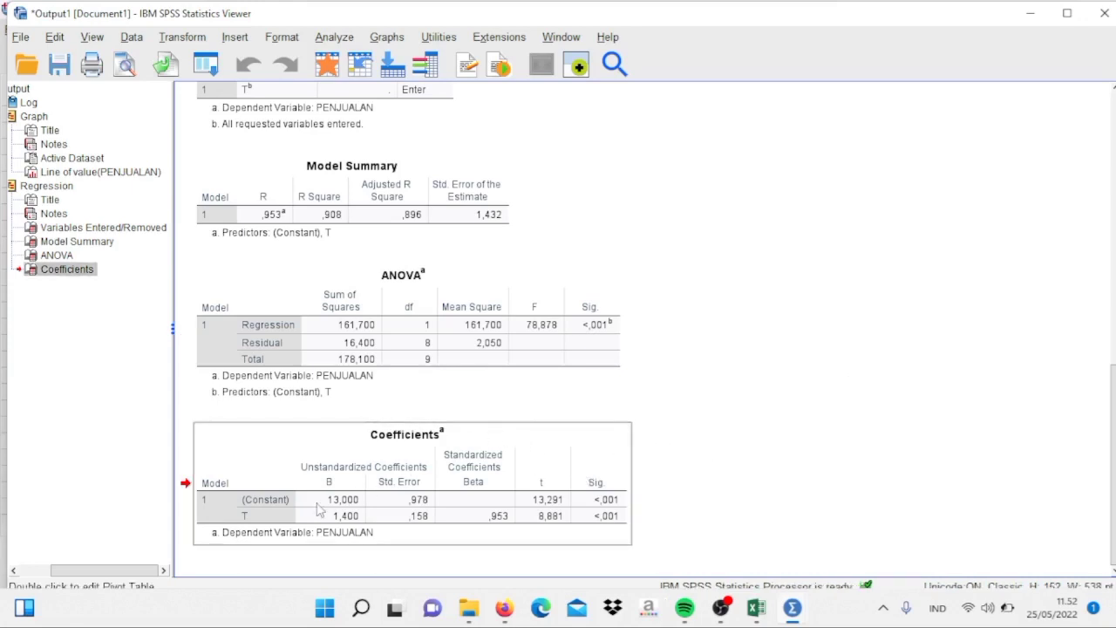